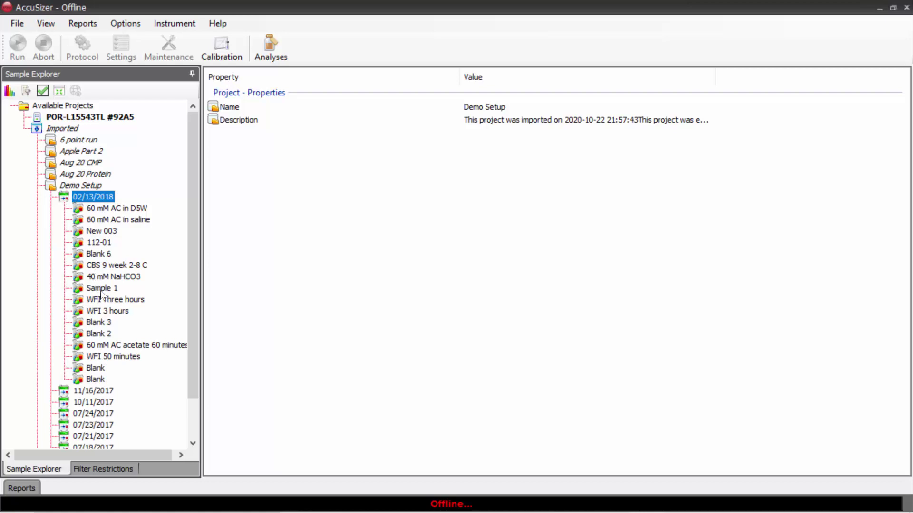
Display the particle size plot of Sample 1 from the 02/13/2018 Demo Setup data and expand its detail entries
double_click(100, 287)
click(113, 311)
double_click(113, 311)
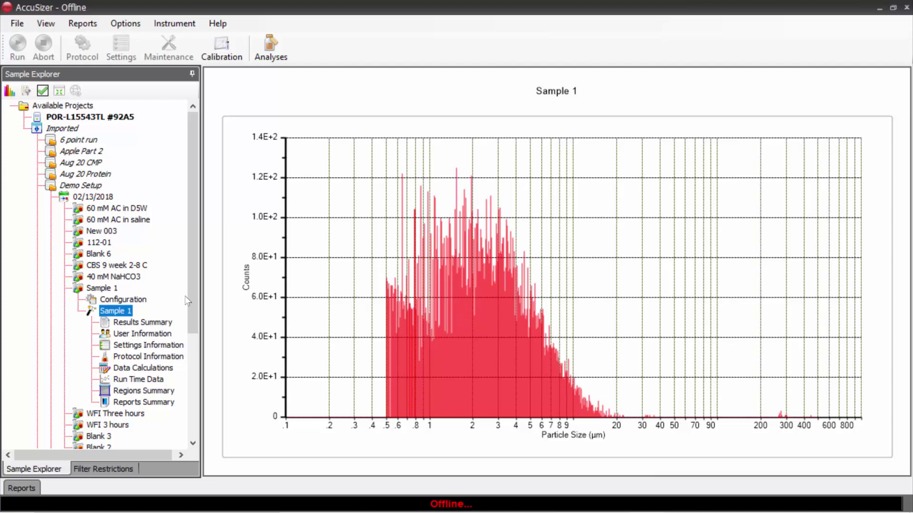
Set the number of channels to 128 in Sample 1's data calculations and apply the modification
click(137, 369)
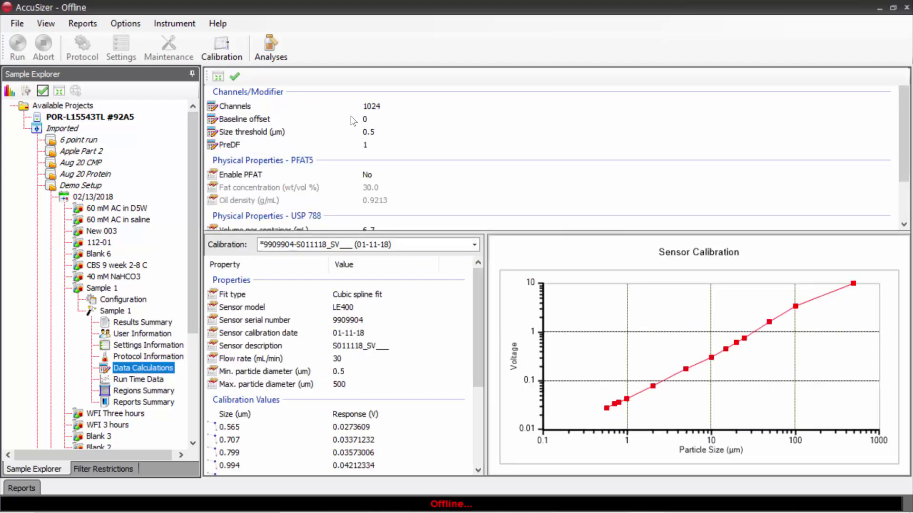
click(376, 107)
click(375, 106)
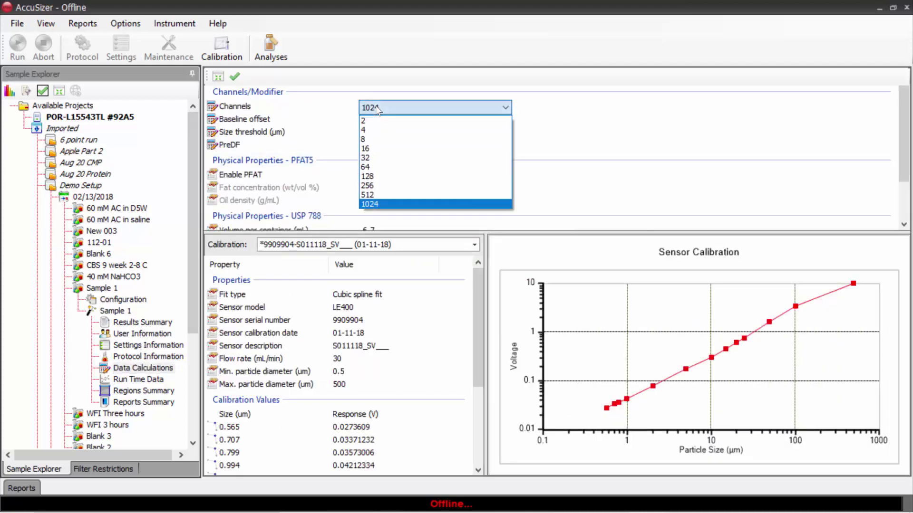
click(375, 176)
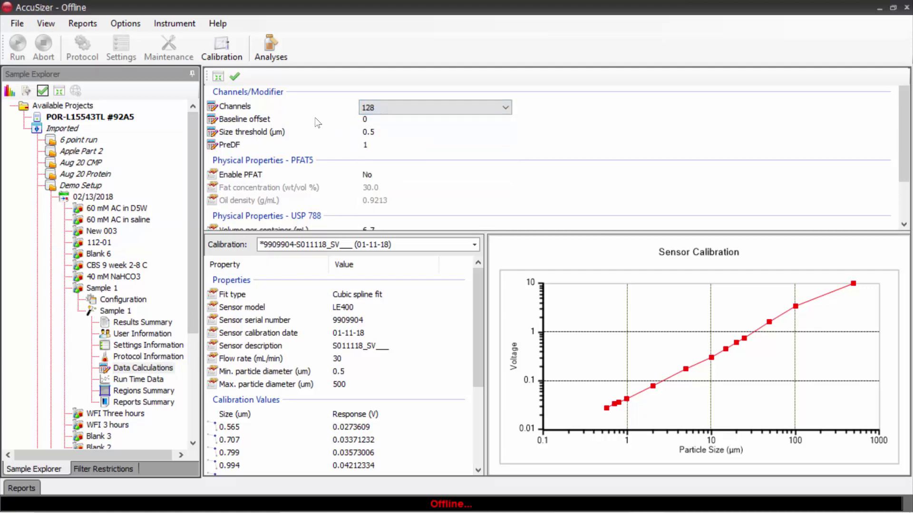
click(235, 76)
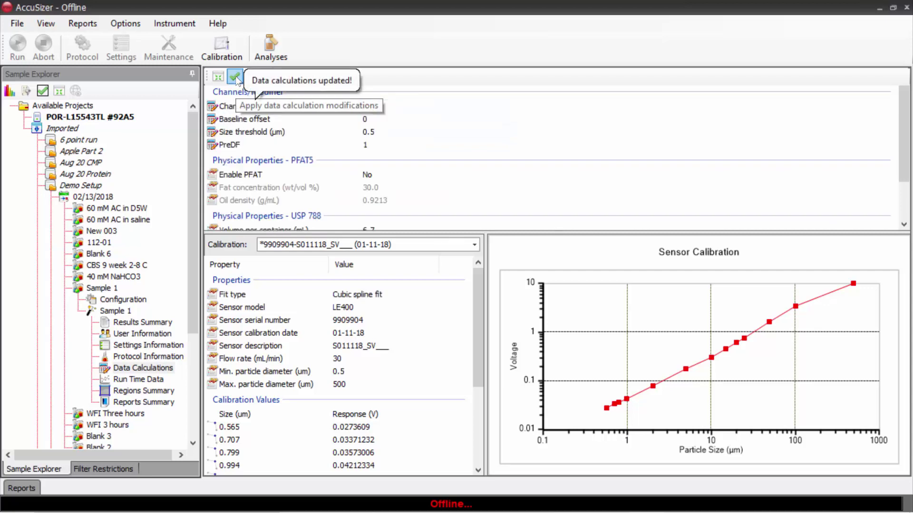
Display Sample 1's plot again and set its units to Counts/mL v. Size
click(119, 313)
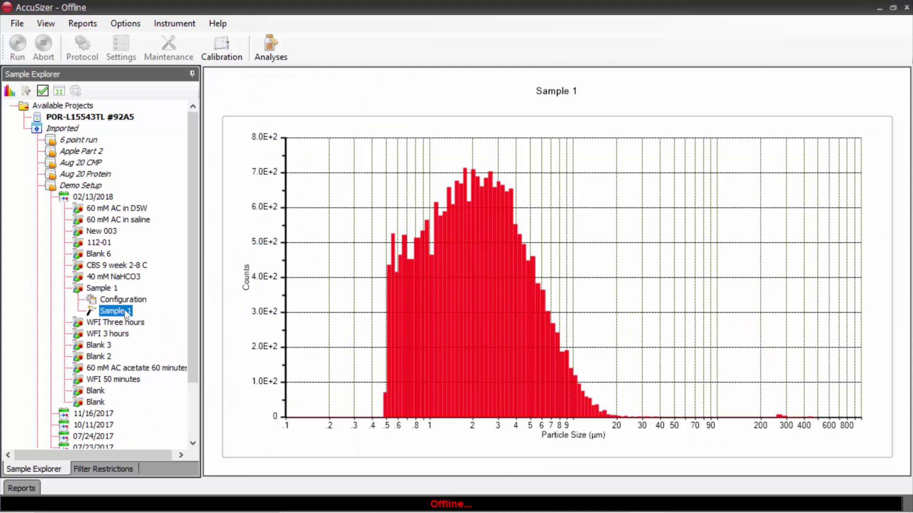
right_click(542, 186)
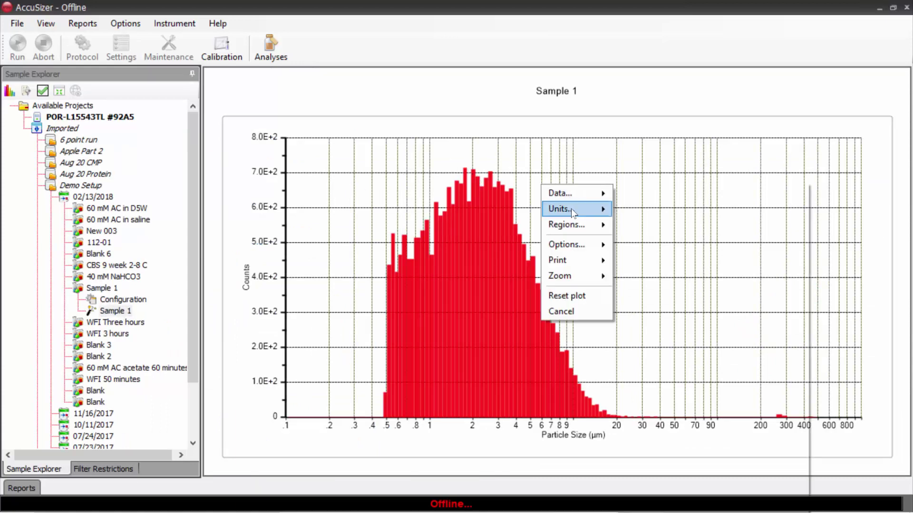
mouse_move(571, 209)
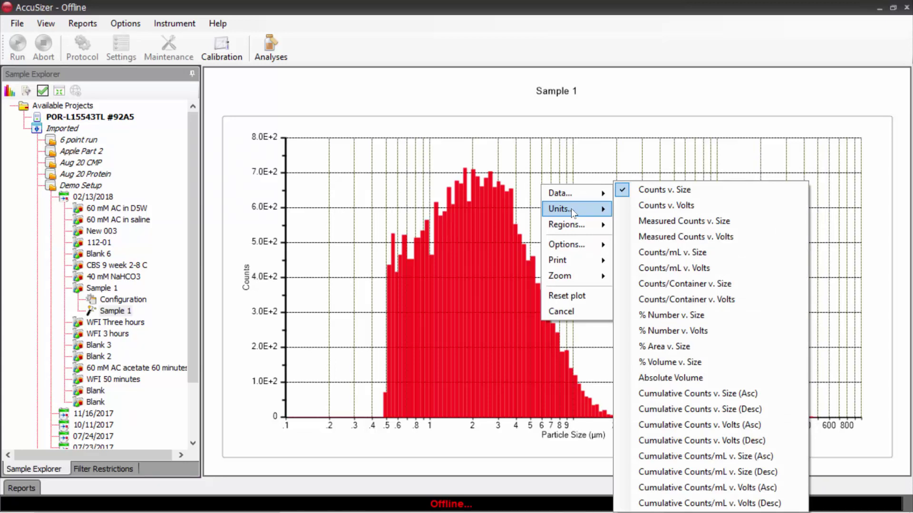
click(654, 255)
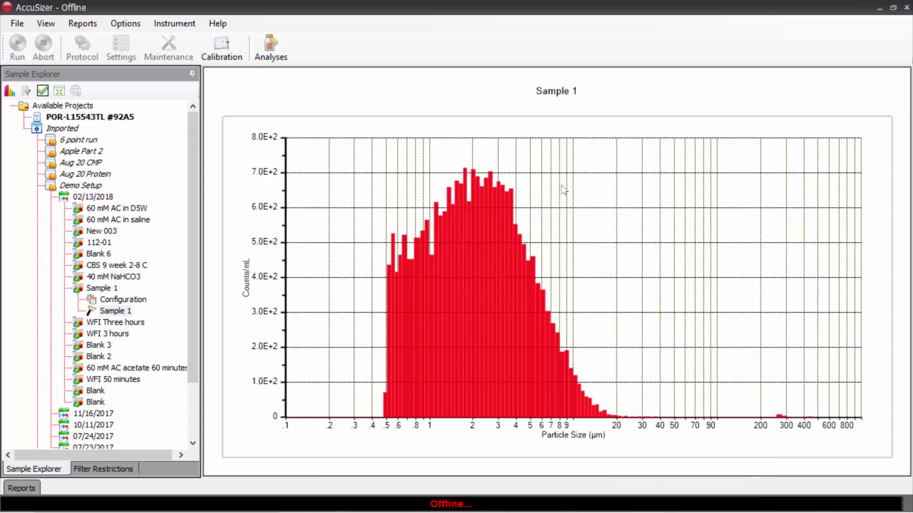
Change the plot units to % Number v. Size, followed by % Volume v. Size
right_click(519, 192)
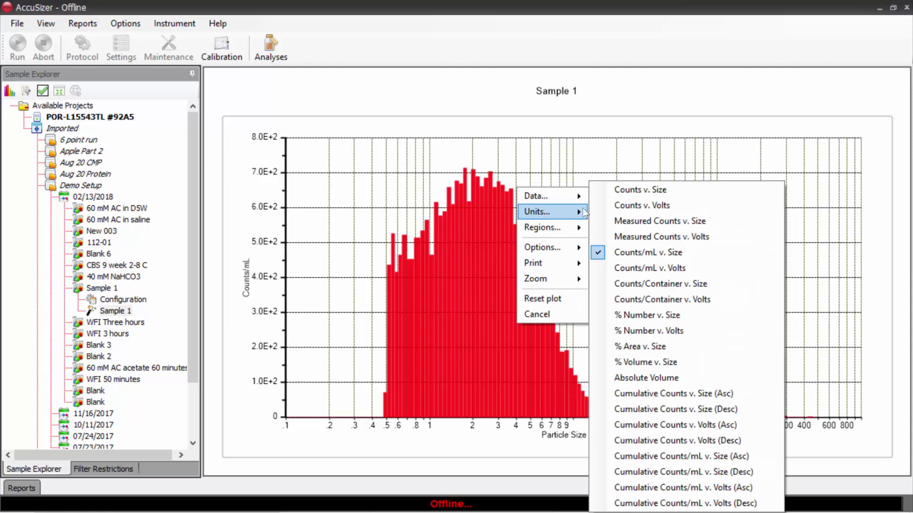
click(643, 314)
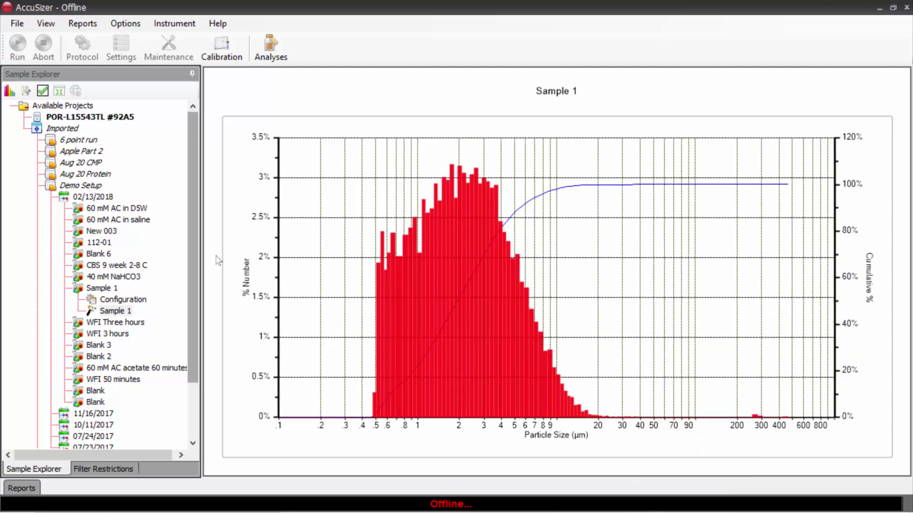
right_click(499, 180)
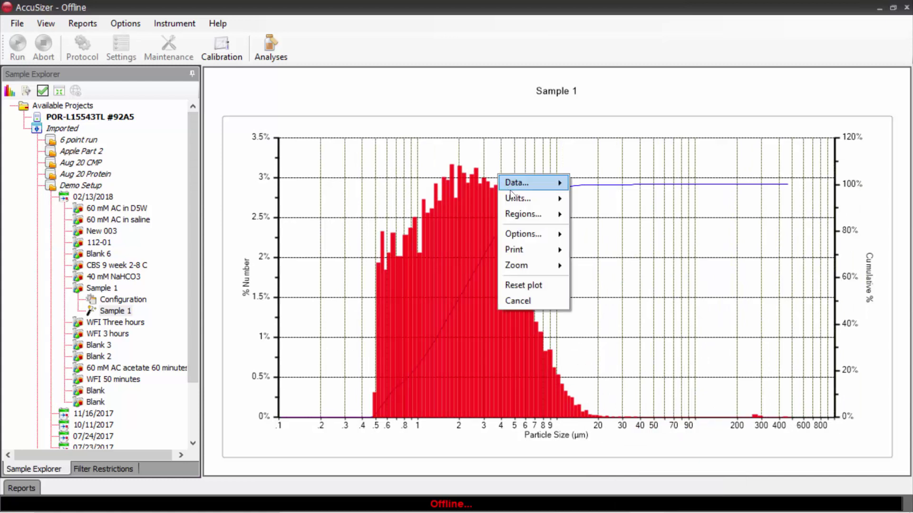
mouse_move(520, 201)
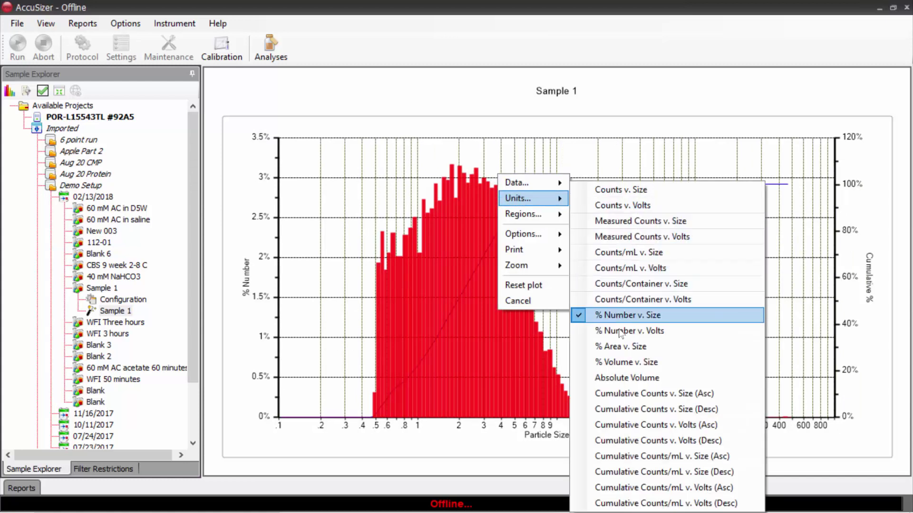
click(630, 364)
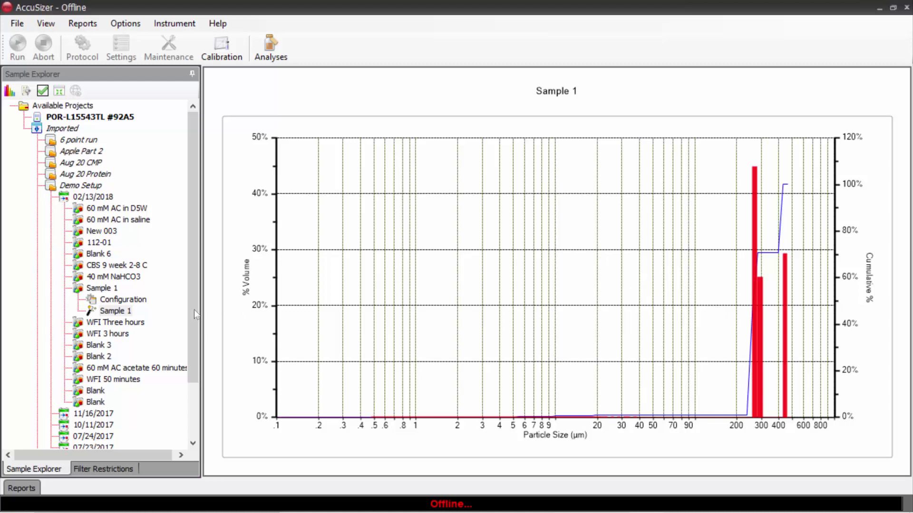
Set the baseline offset to 3 in Sample 1's data calculations and apply the modification
double_click(115, 311)
click(137, 370)
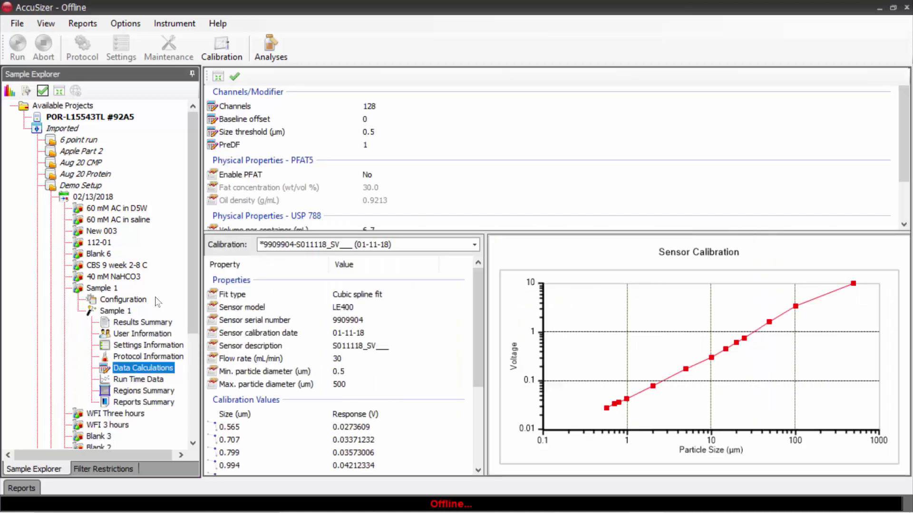
click(365, 119)
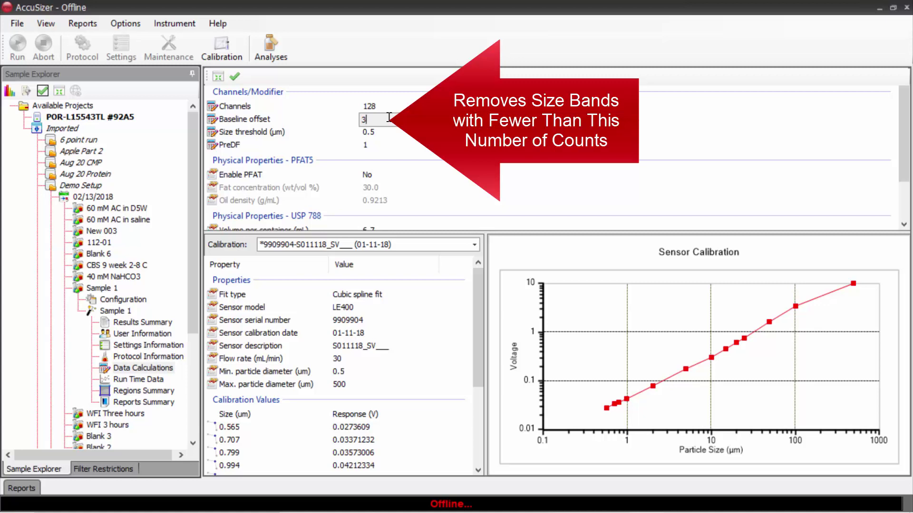
click(238, 75)
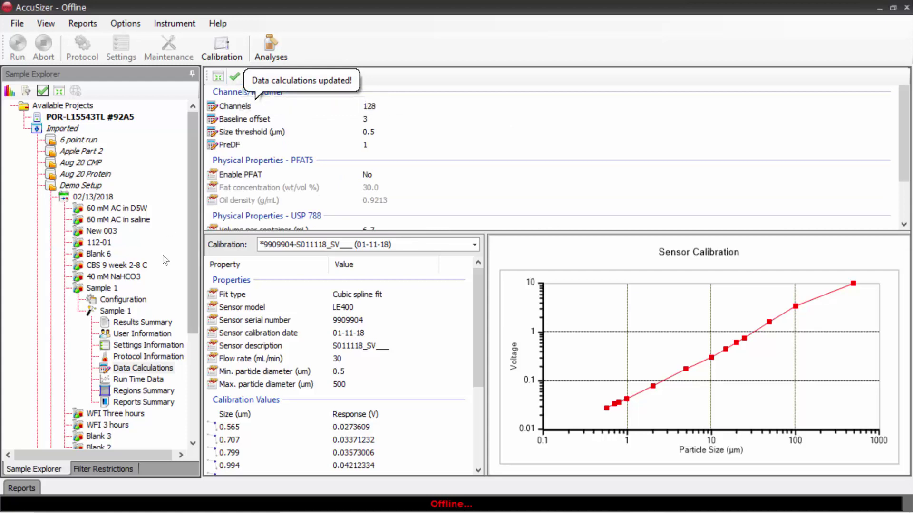
Display Sample 1's plot with the units set to Cumulative Counts/mL v. Size (Desc)
double_click(113, 311)
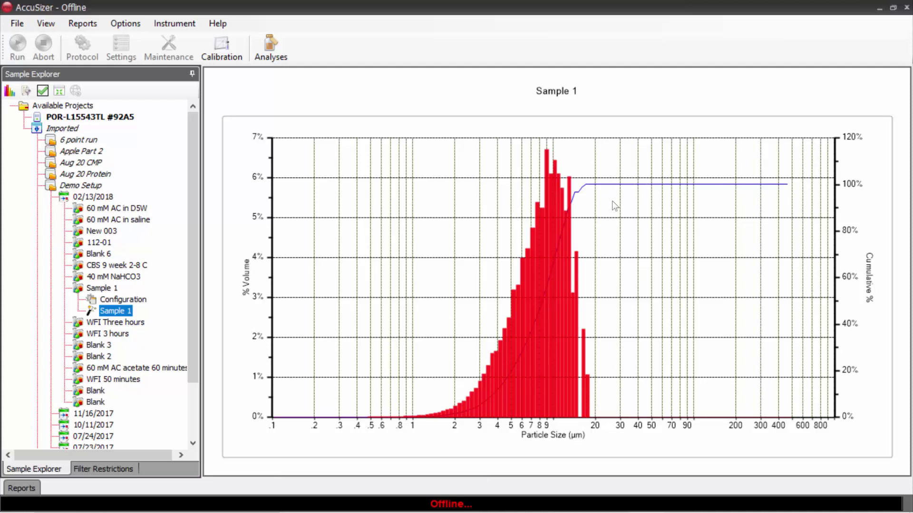
right_click(476, 167)
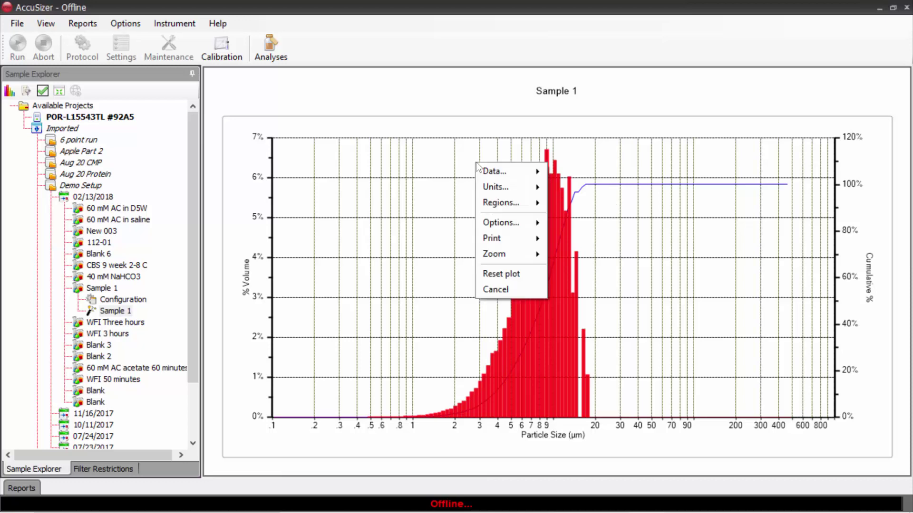
mouse_move(497, 188)
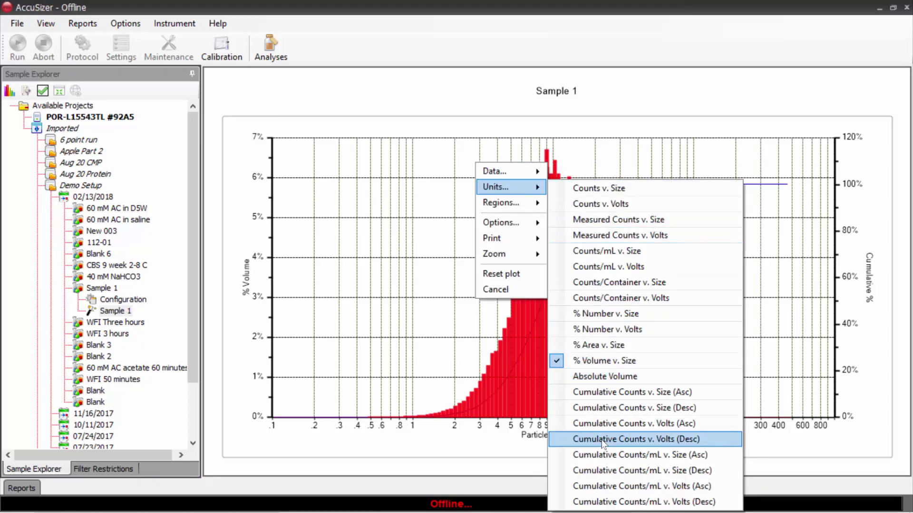
click(609, 471)
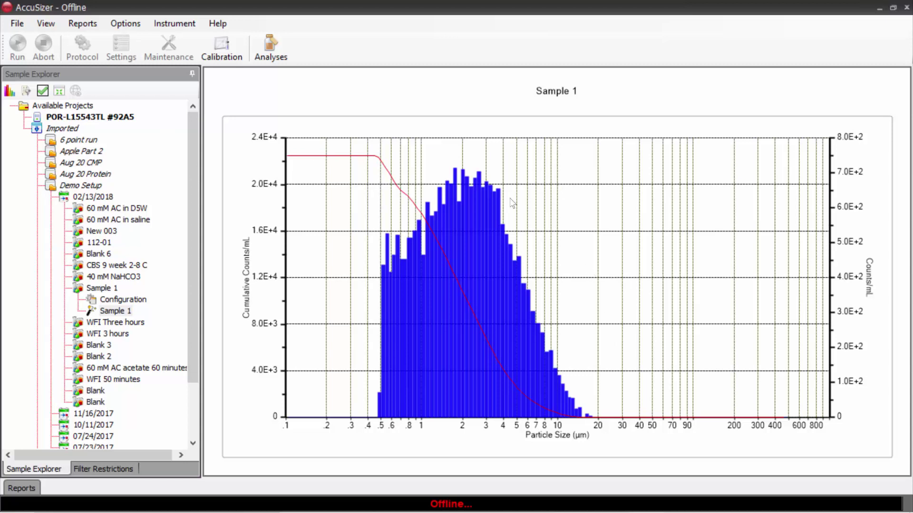
Format the plot's X axis range with a minimum of 0.5 and a maximum of 100
right_click(562, 200)
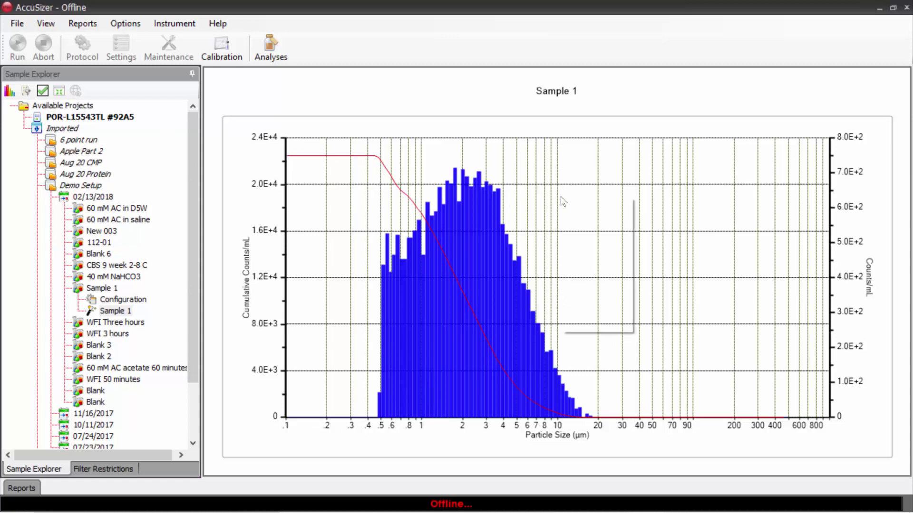
mouse_move(594, 259)
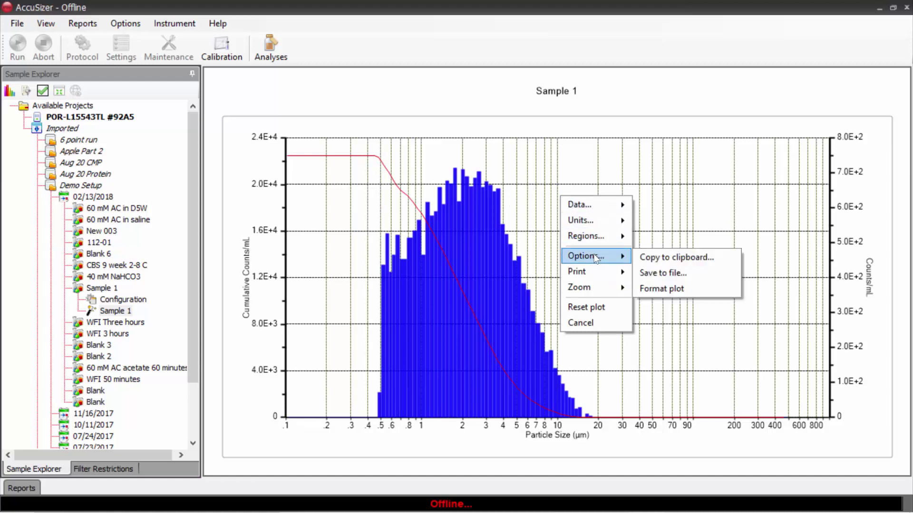
click(658, 290)
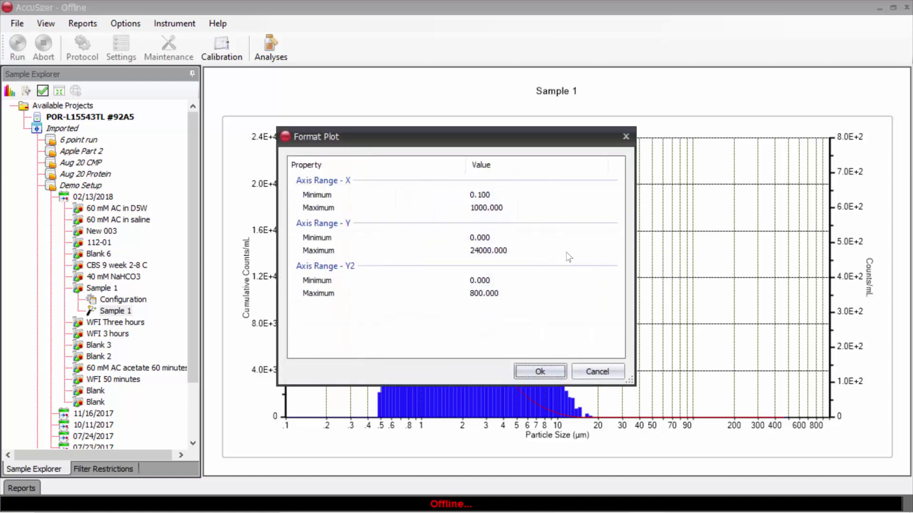
click(484, 195)
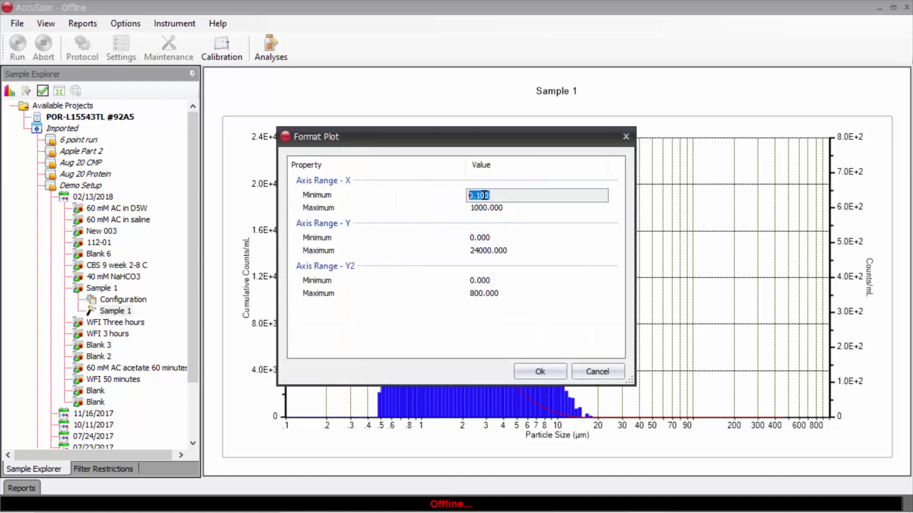
text(0.5)
click(484, 208)
text(100)
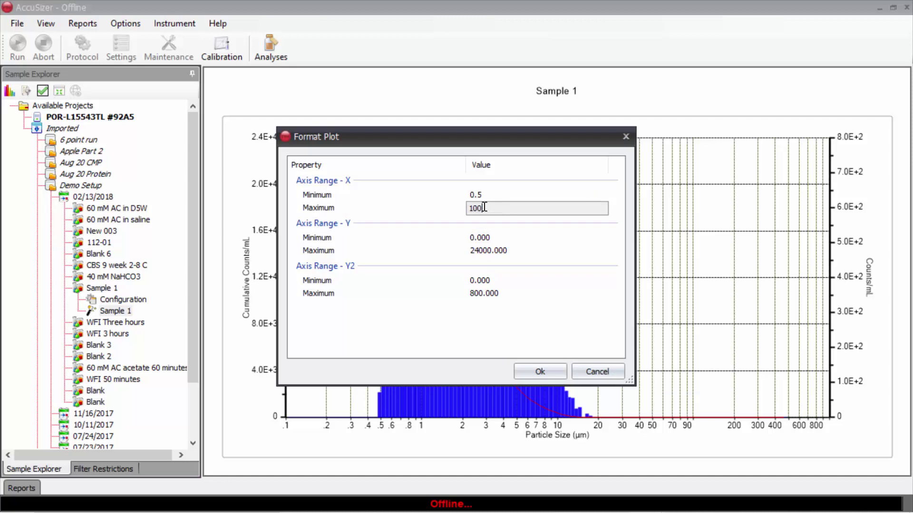
click(546, 370)
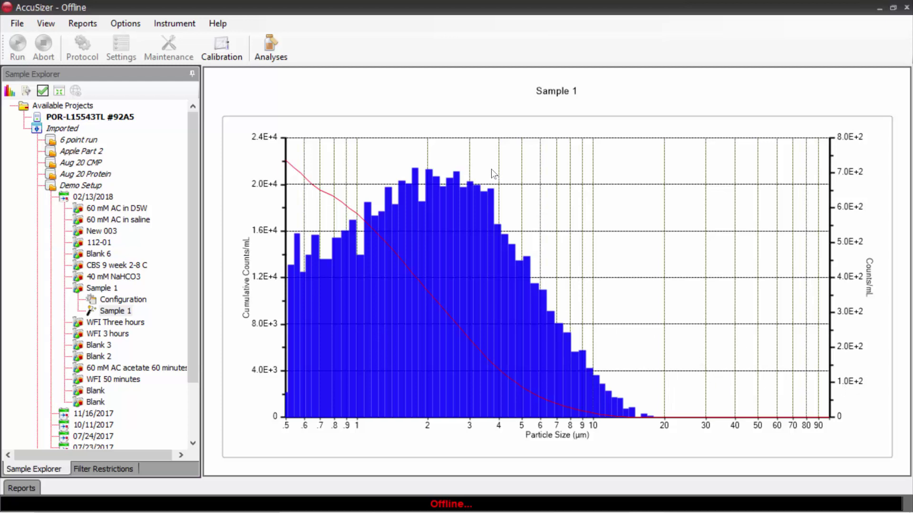
Copy the formatted Sample 1 plot to the clipboard
right_click(461, 154)
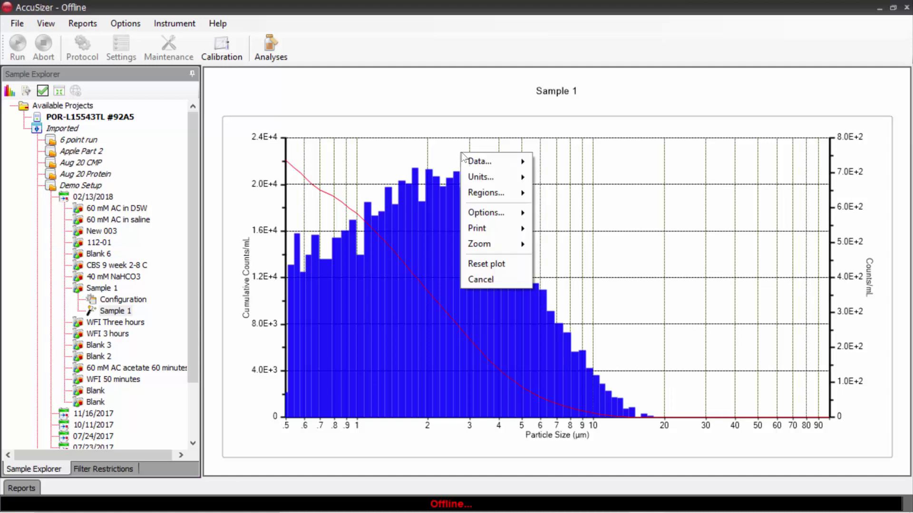
mouse_move(520, 229)
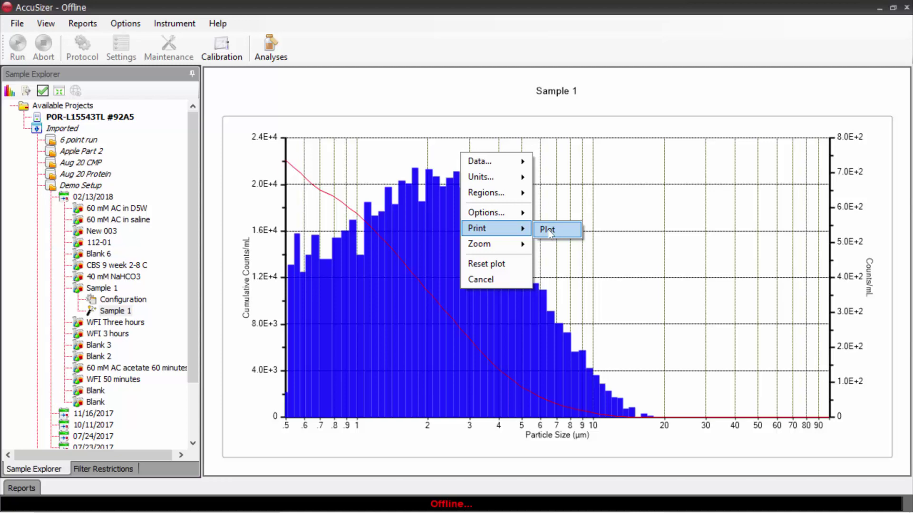
mouse_move(512, 214)
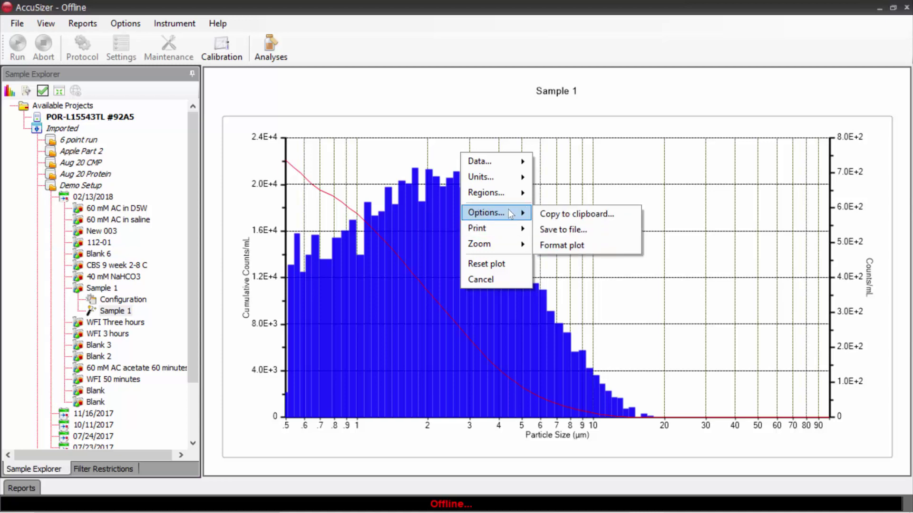
click(547, 216)
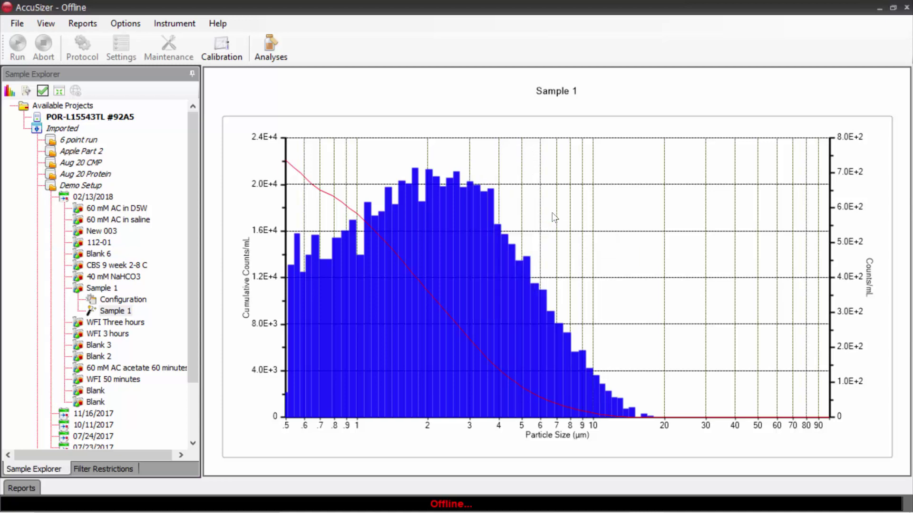
Paste the plot onto the AccuSizer Result Chart slide in PowerPoint, shrinking it to fit below the title, and return to AccuSizer
key(alt+Tab)
key(alt+Tab)
key(alt+Tab)
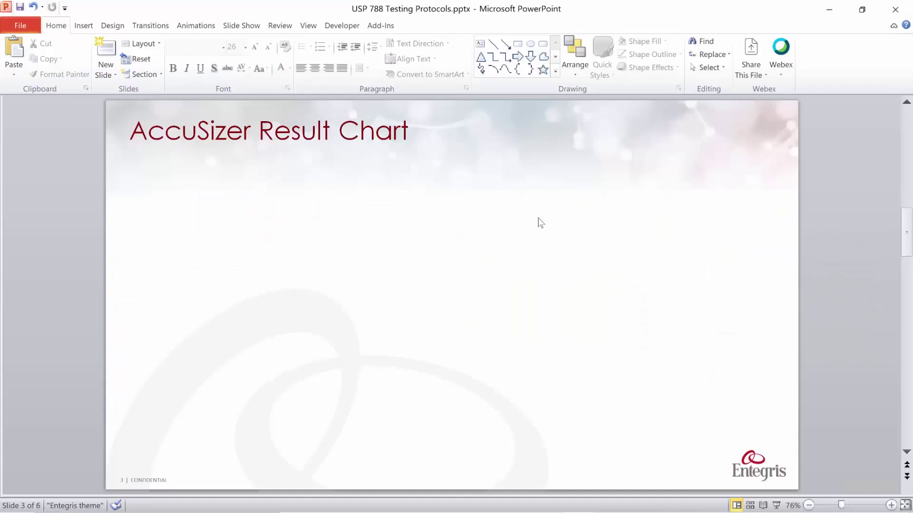
key(ctrl+v)
drag(523, 214, 478, 239)
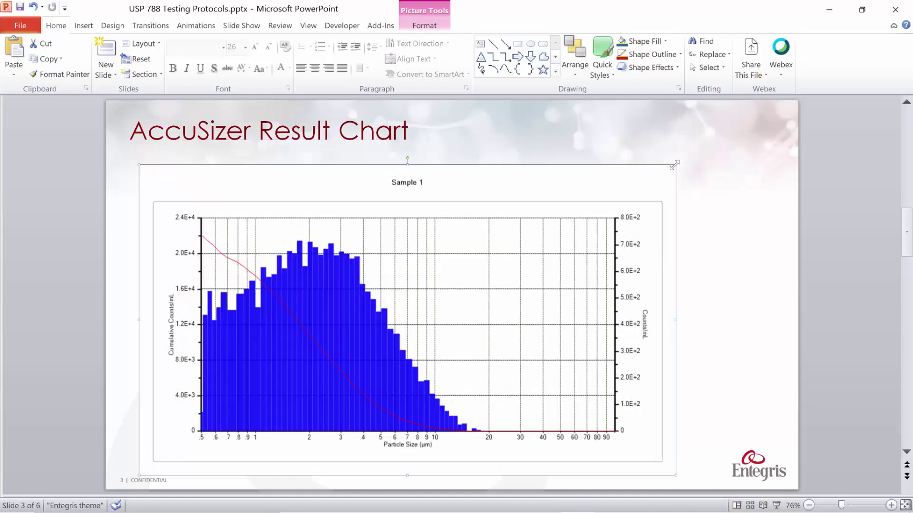
drag(675, 164, 636, 186)
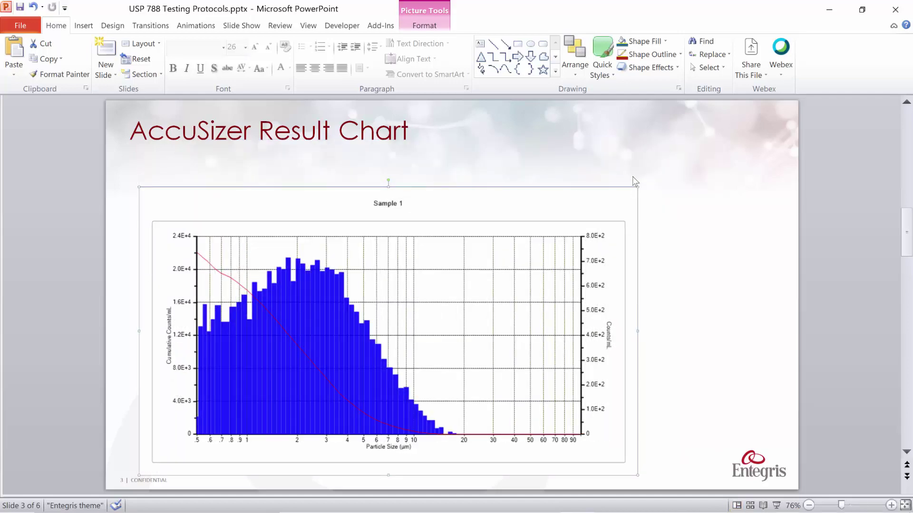
key(alt+Tab)
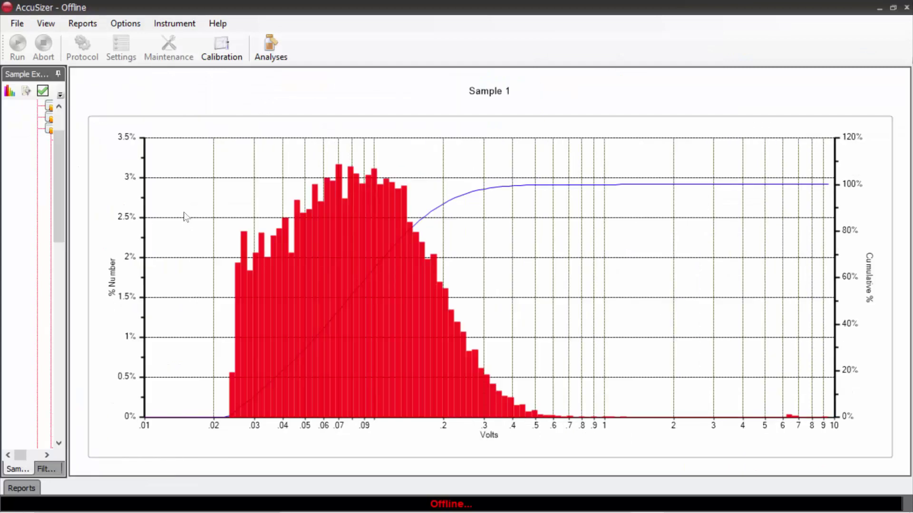
Open the chart preferences and change the overall Background colour to a very pale peach
click(122, 23)
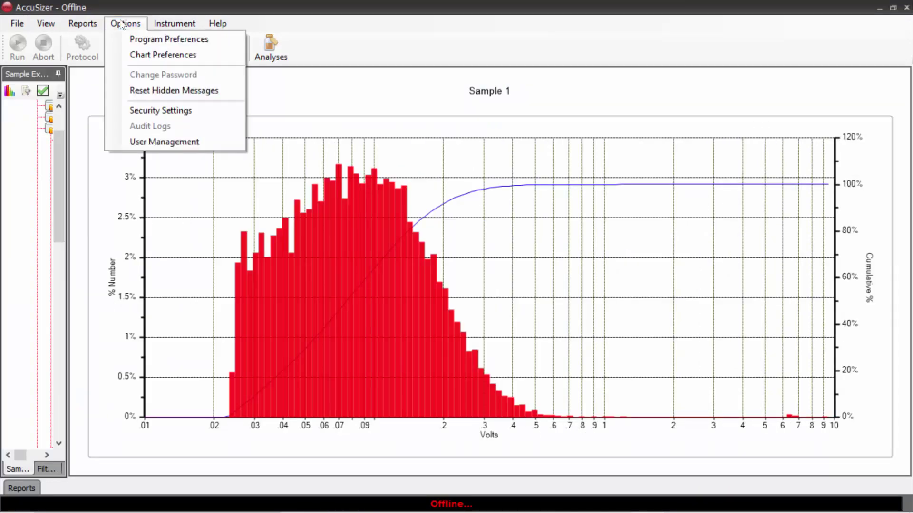
click(149, 55)
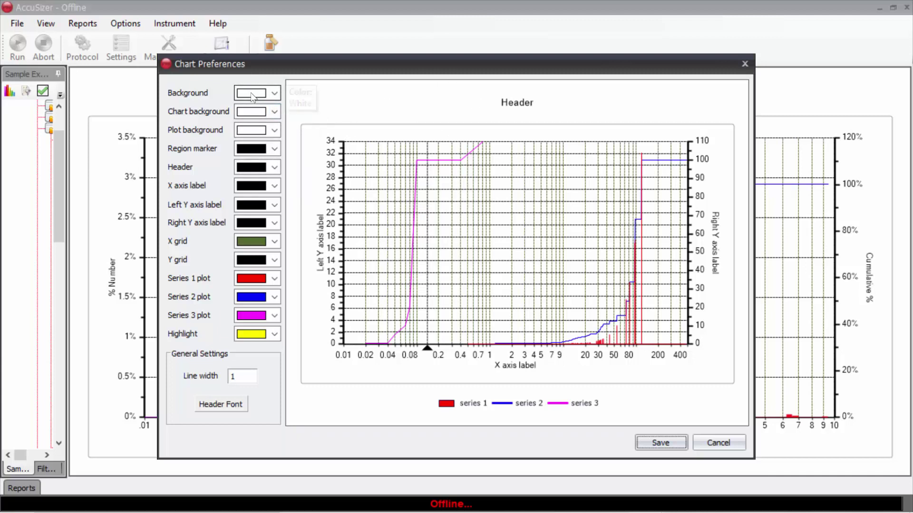
scroll(254, 95, down, 1)
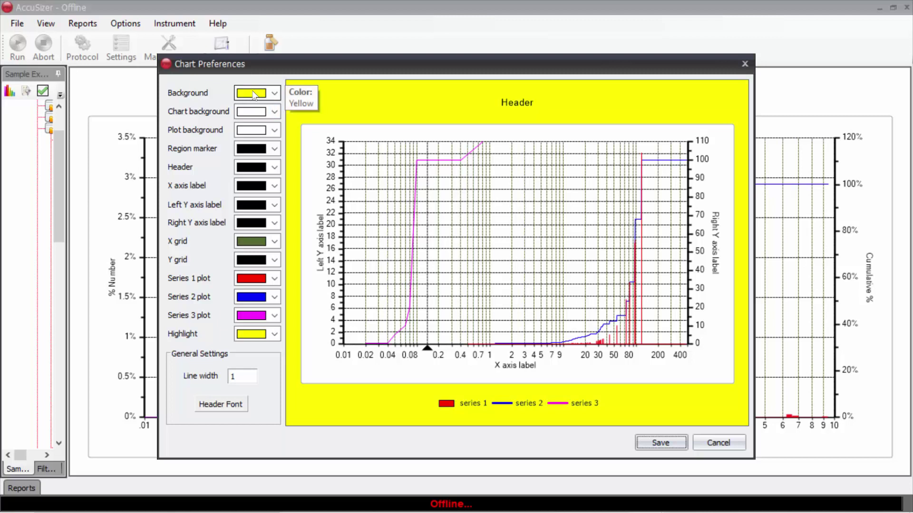
scroll(255, 96, down, 1)
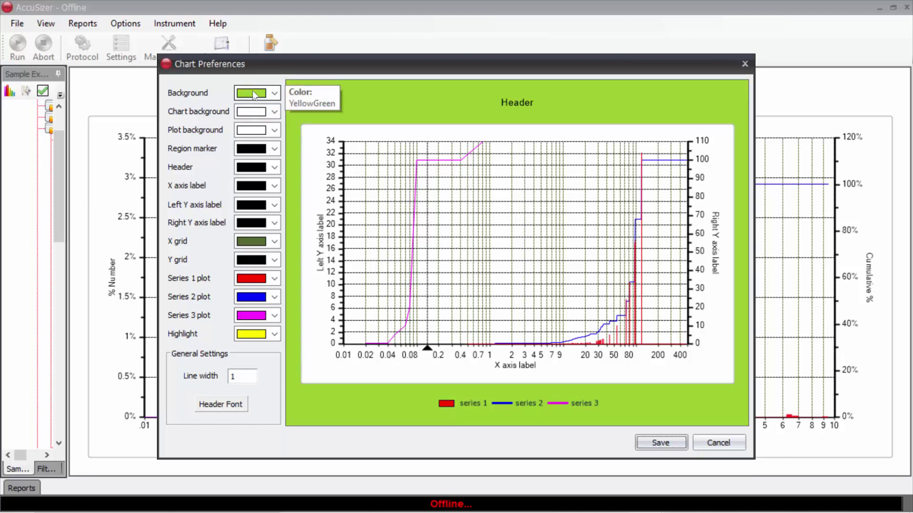
scroll(251, 94, up, 6)
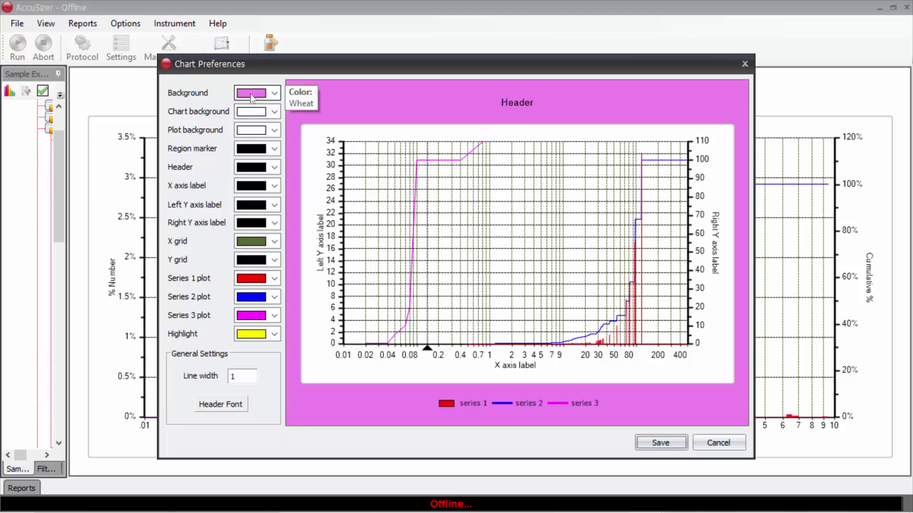
scroll(250, 93, up, 8)
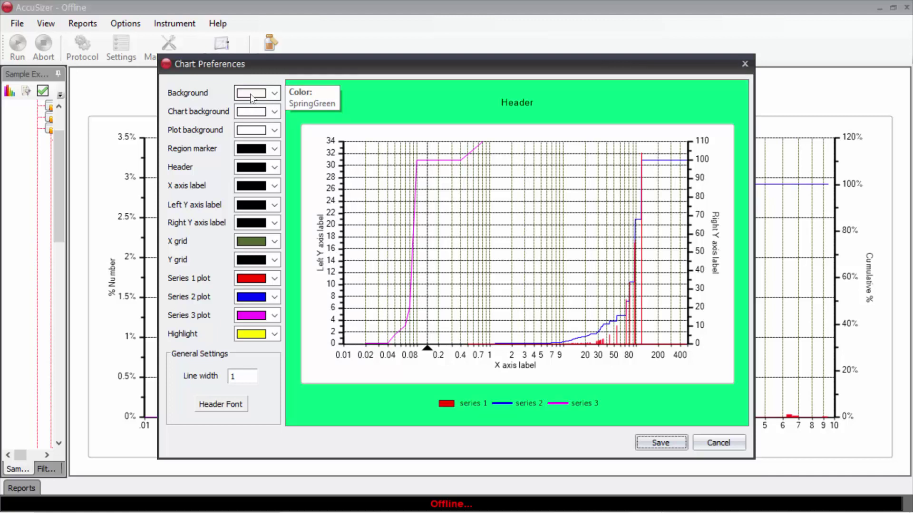
scroll(250, 93, up, 6)
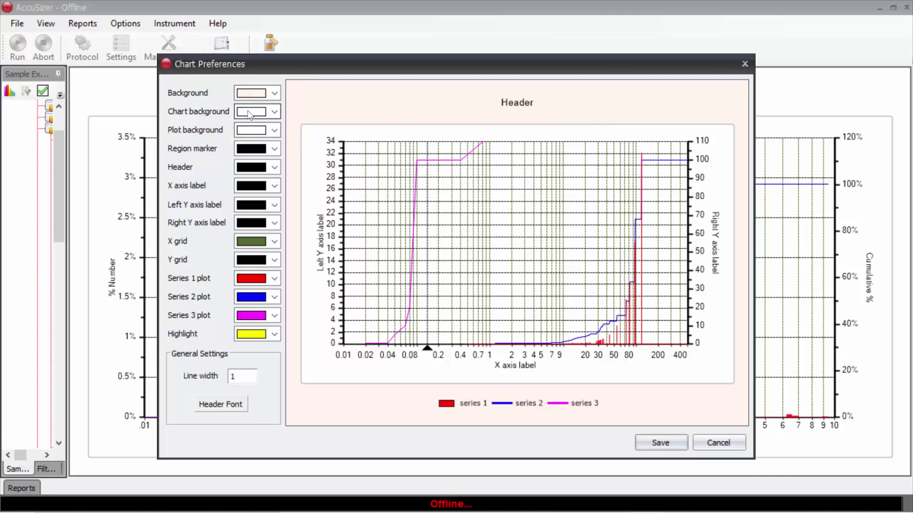
Change the Chart background colour to MistyRose in the chart preferences
scroll(249, 111, down, 3)
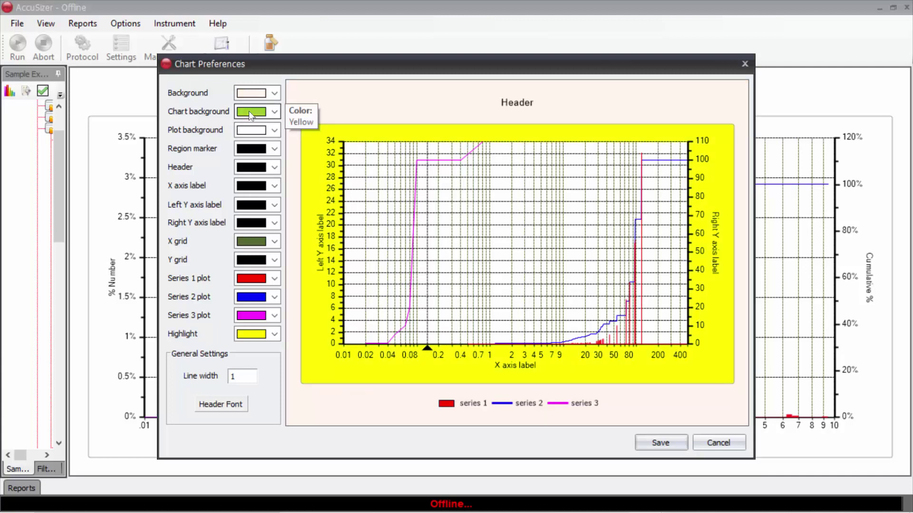
scroll(249, 111, up, 20)
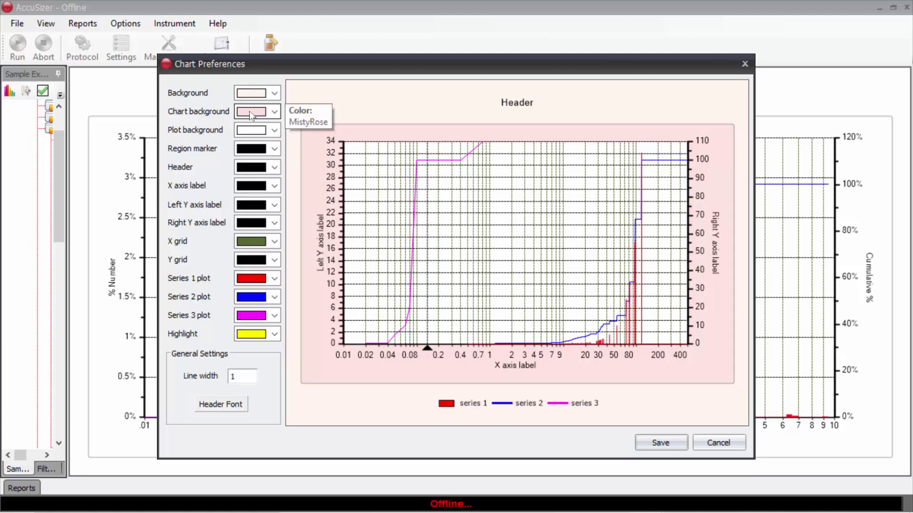
click(249, 111)
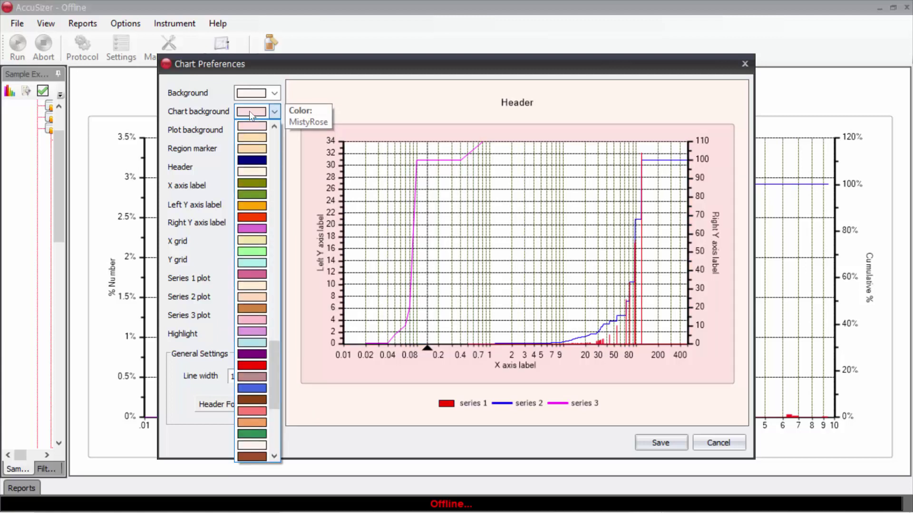
click(174, 135)
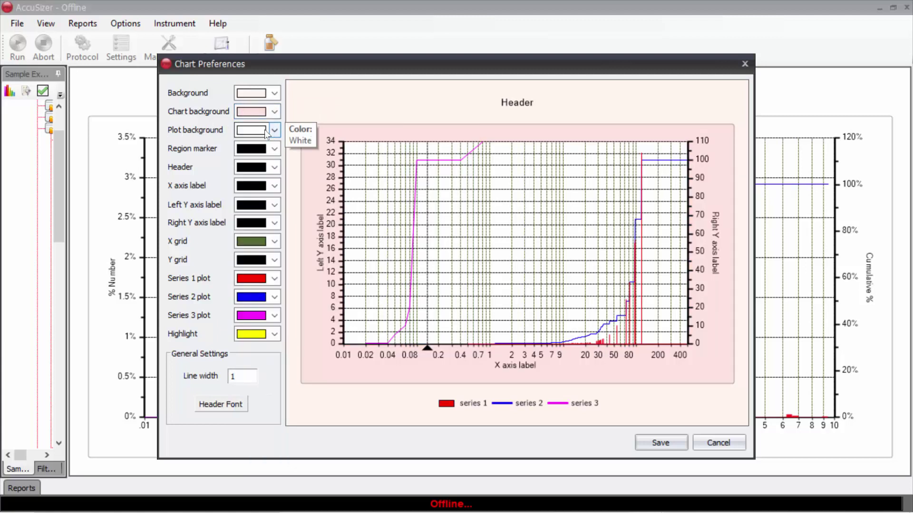
Change the Plot background colour to MintCream
scroll(254, 134, down, 3)
scroll(255, 135, up, 11)
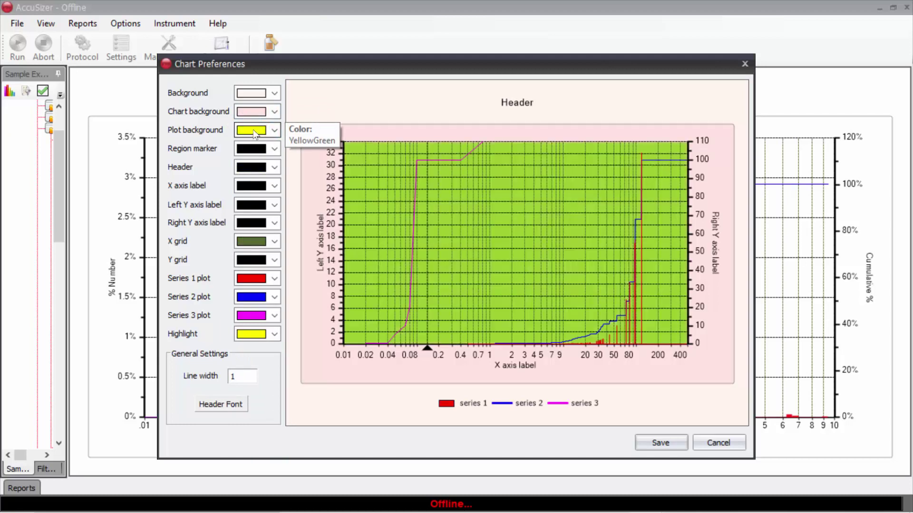
scroll(255, 134, up, 20)
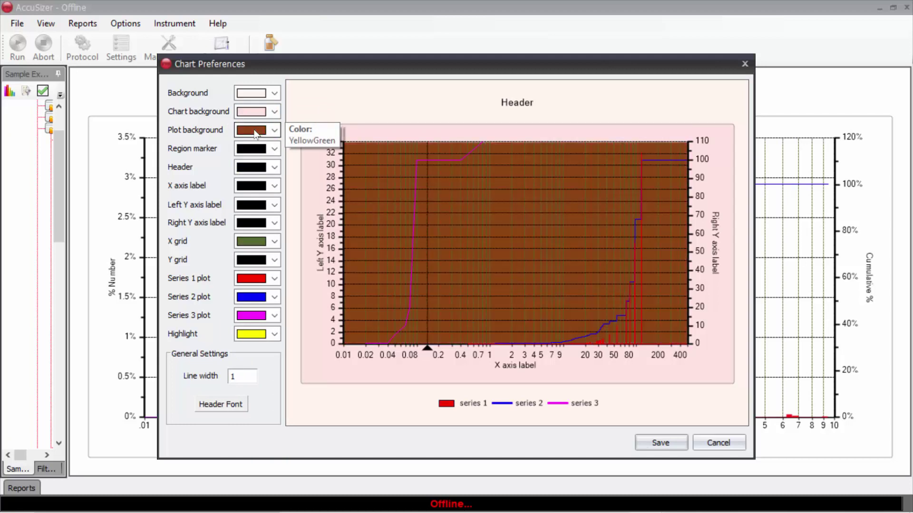
click(255, 135)
click(209, 171)
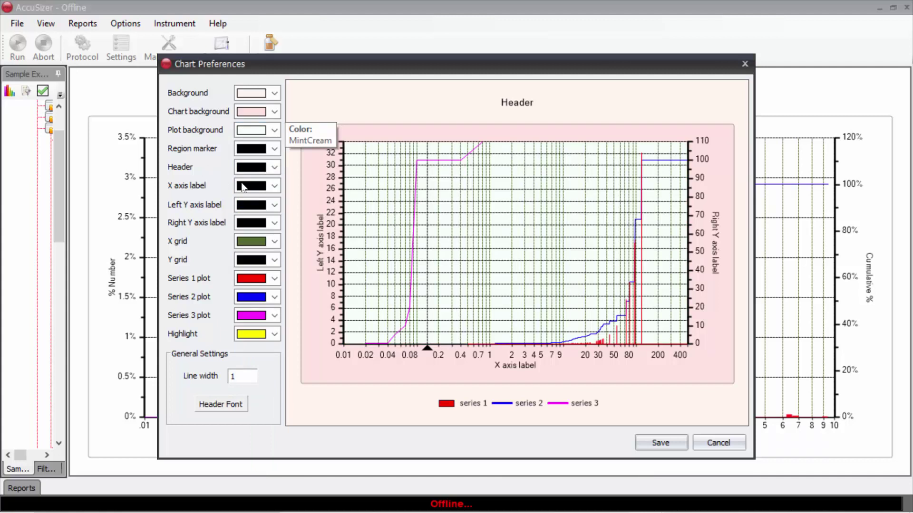
Recolour the X axis and left Y axis labels purple, the X grid DarkSlateBlue and the Y grid purple
scroll(251, 193, down, 3)
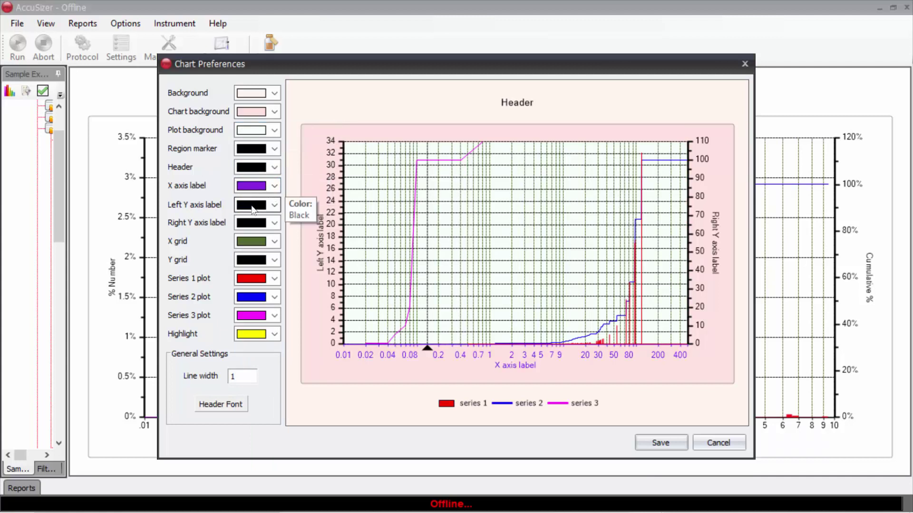
scroll(254, 208, down, 3)
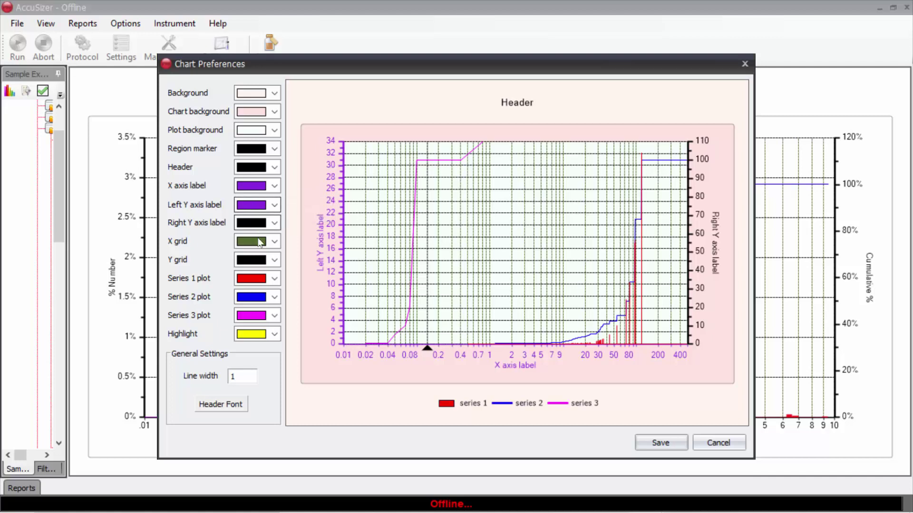
scroll(260, 242, down, 3)
scroll(260, 242, down, 3)
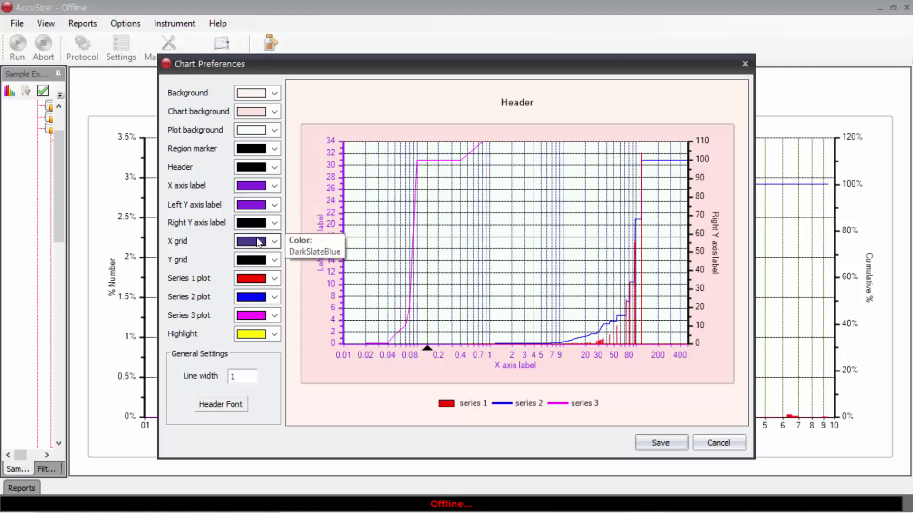
scroll(258, 262, down, 3)
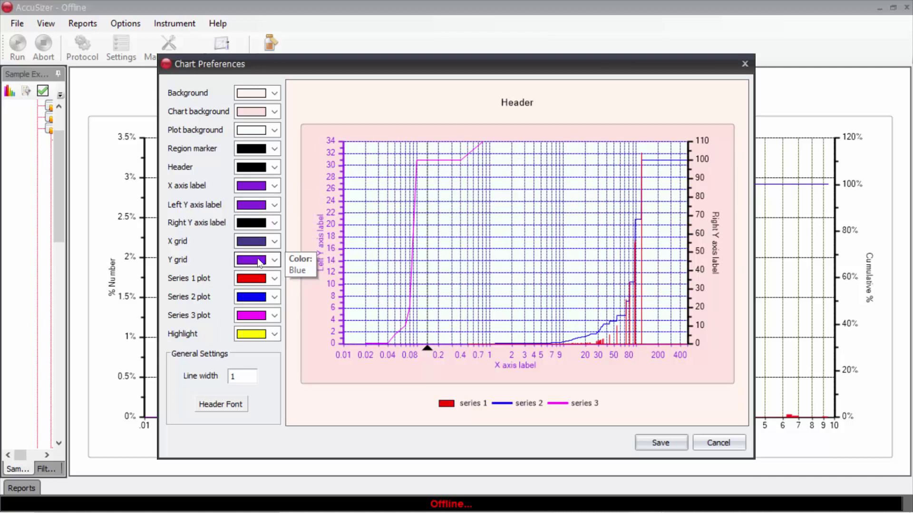
click(275, 281)
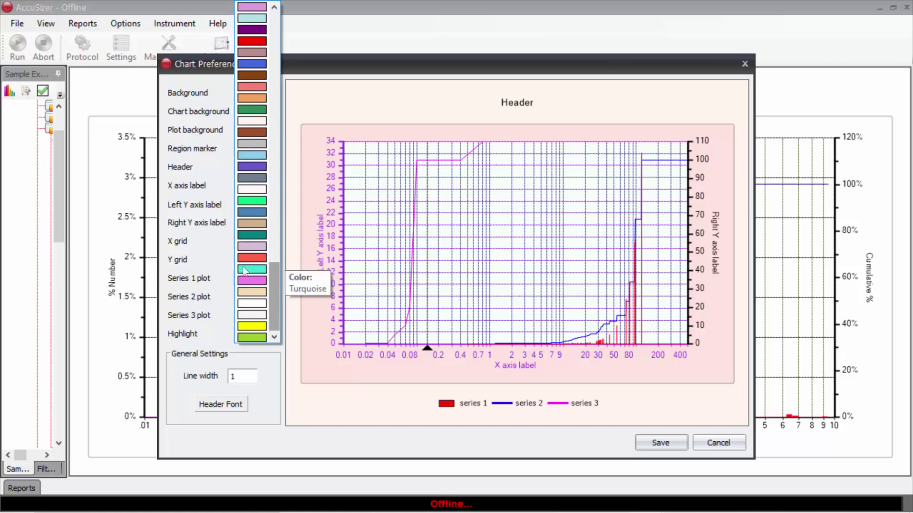
click(252, 258)
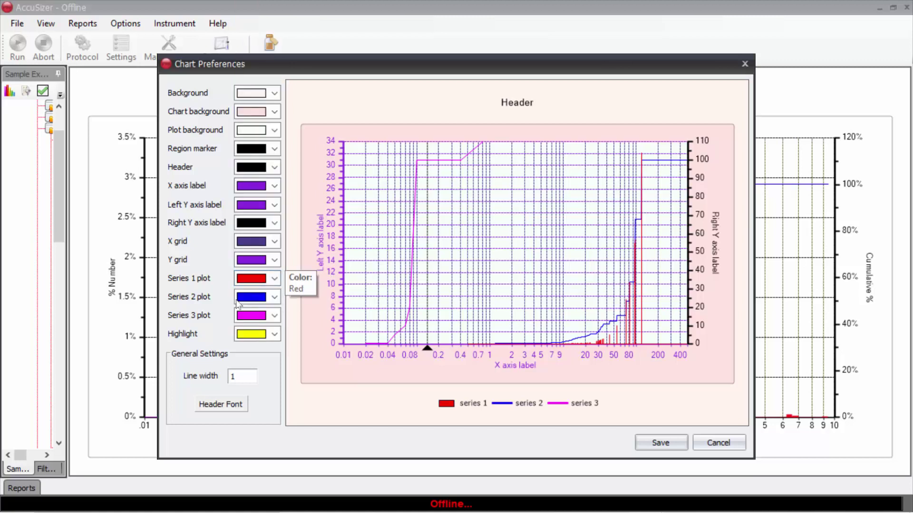
scroll(247, 303, down, 3)
scroll(245, 301, up, 3)
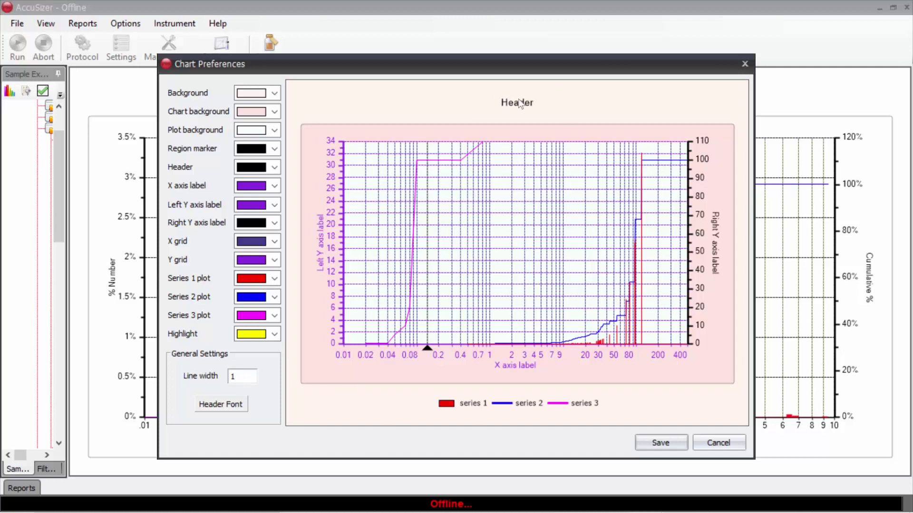
Set the chart header font to Arial with the Narrow Bold style and save the chart preferences
click(232, 405)
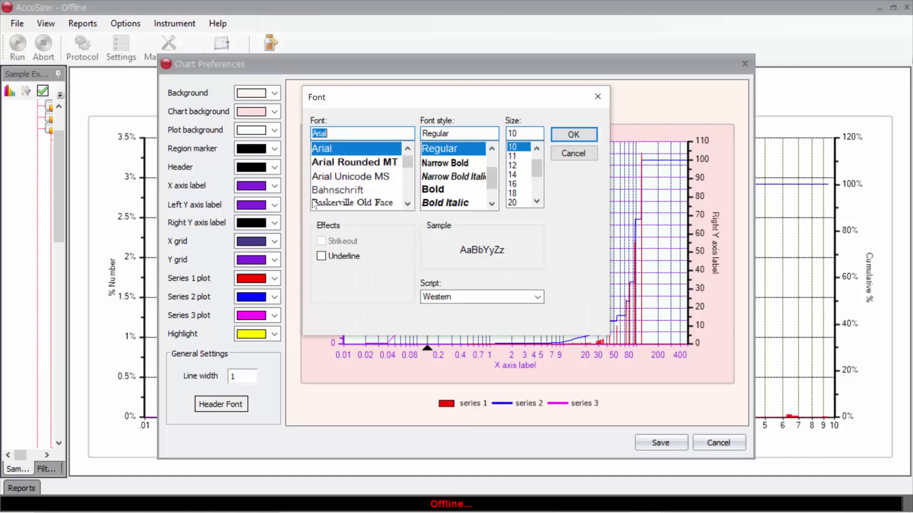
click(443, 164)
click(566, 136)
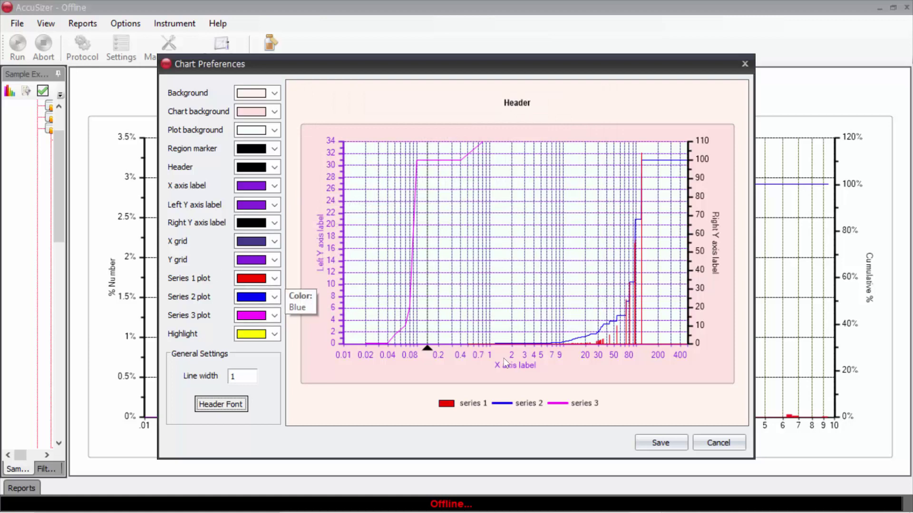
click(666, 440)
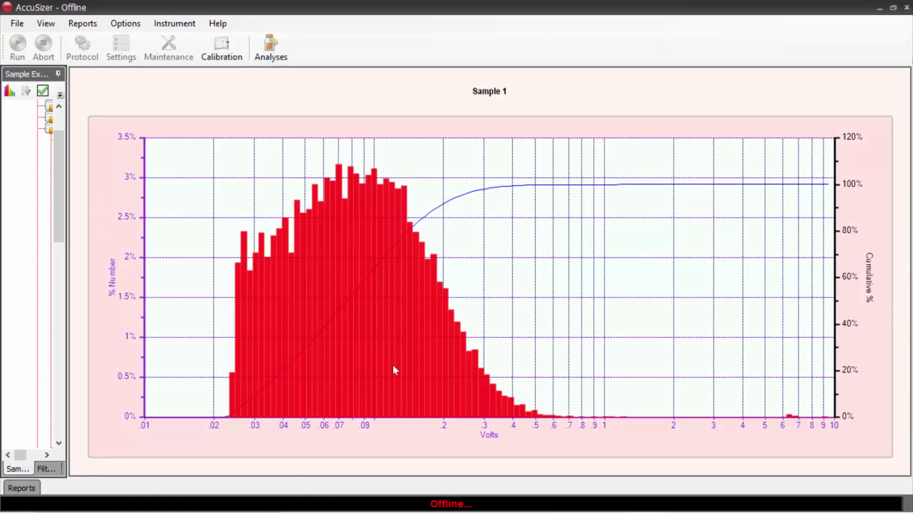
Restore a white background and chart background, a near-white plot background, and black axis labels and grids in the chart preferences, and save them
click(126, 26)
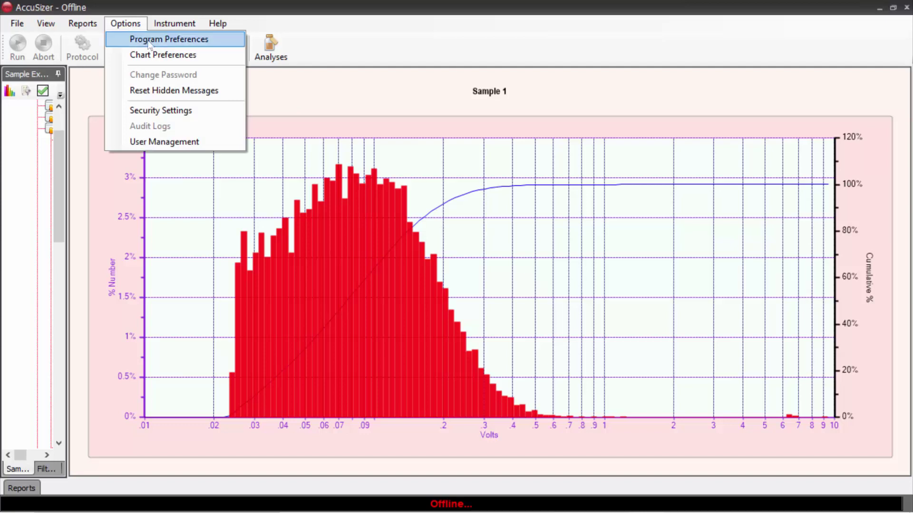
click(156, 55)
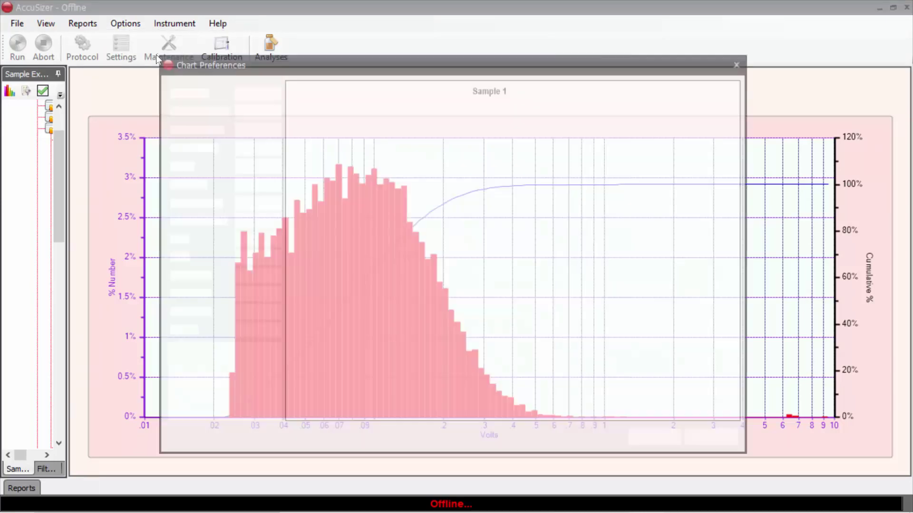
click(274, 94)
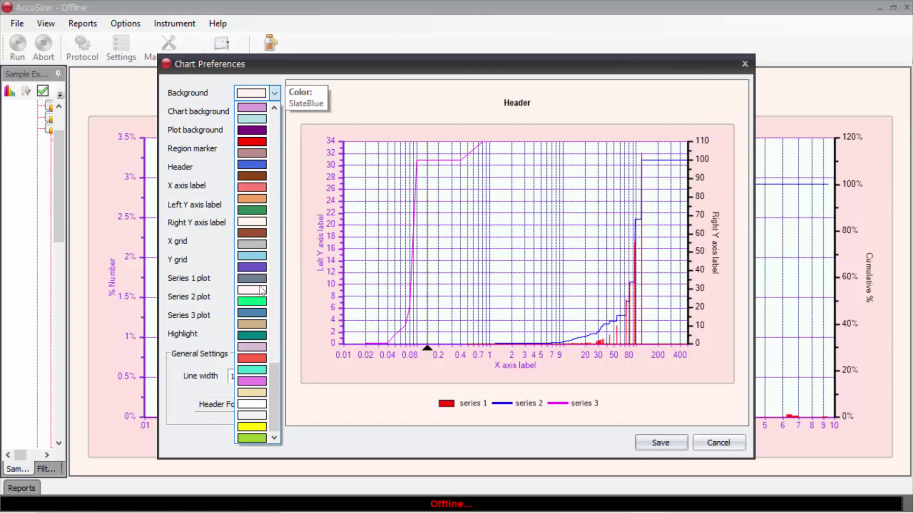
click(256, 291)
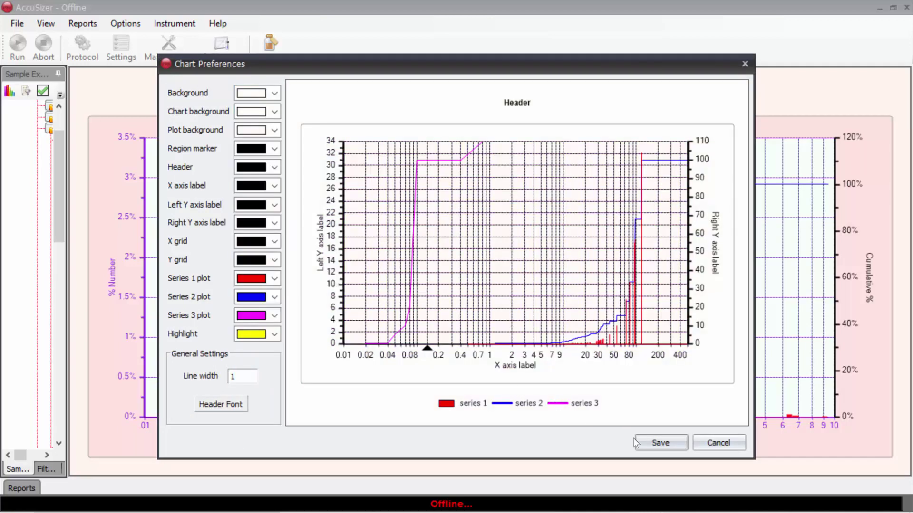
click(656, 443)
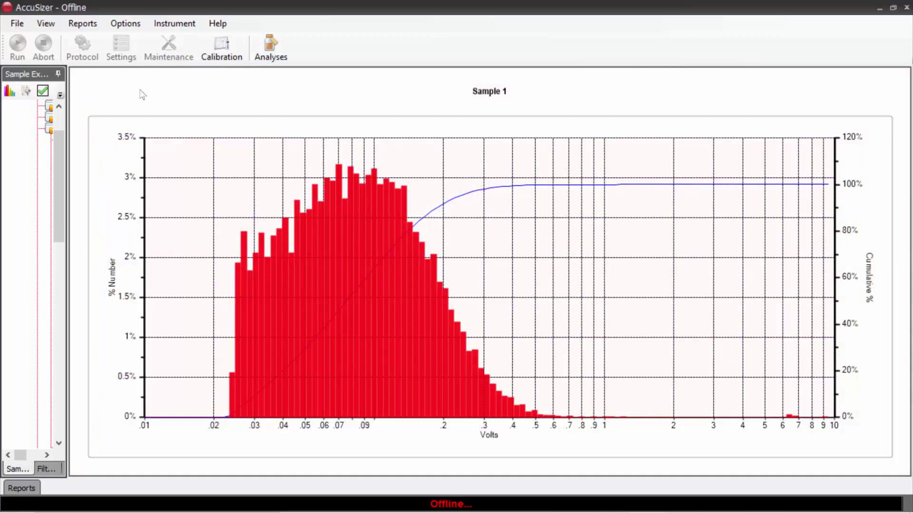